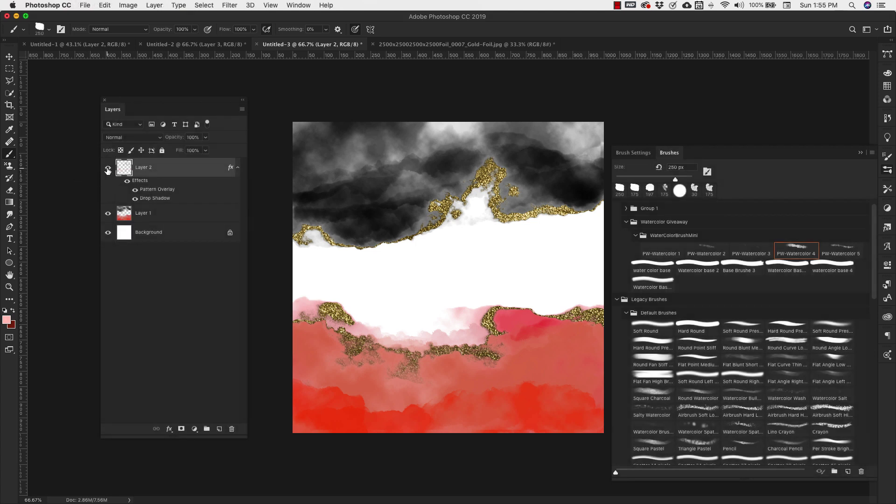
- Hide Layers 1 and 2, then paint a pink PW-Watercolor 4 wash across the bottom of new Layer 3
click(108, 167)
click(107, 212)
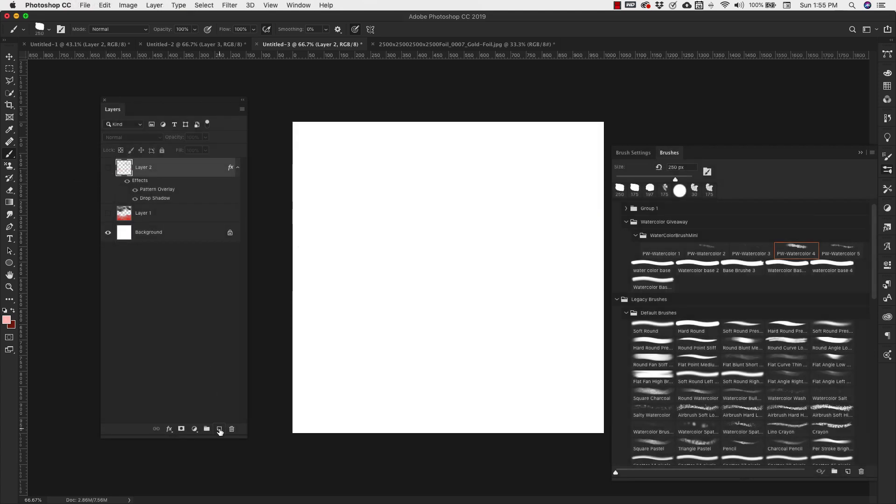
click(219, 429)
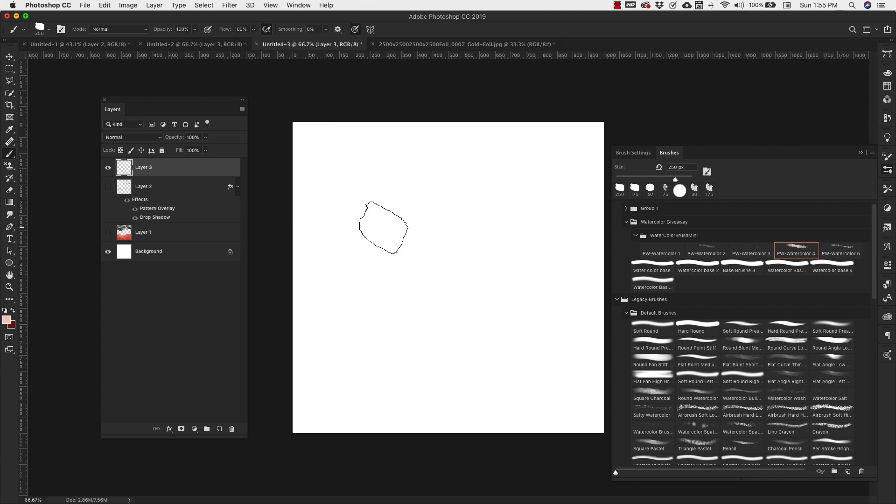
mouse_move(580, 360)
mouse_down()
mouse_move(575, 380)
mouse_move(541, 375)
mouse_move(493, 402)
mouse_move(405, 339)
mouse_move(336, 359)
mouse_move(327, 384)
mouse_move(394, 415)
mouse_move(520, 416)
mouse_move(585, 366)
mouse_move(570, 349)
mouse_move(406, 316)
mouse_move(323, 341)
mouse_move(530, 329)
mouse_move(340, 352)
mouse_up()
- Set the foreground colour to a deeper pink sampled from the painted wash
key(x)
click(6, 319)
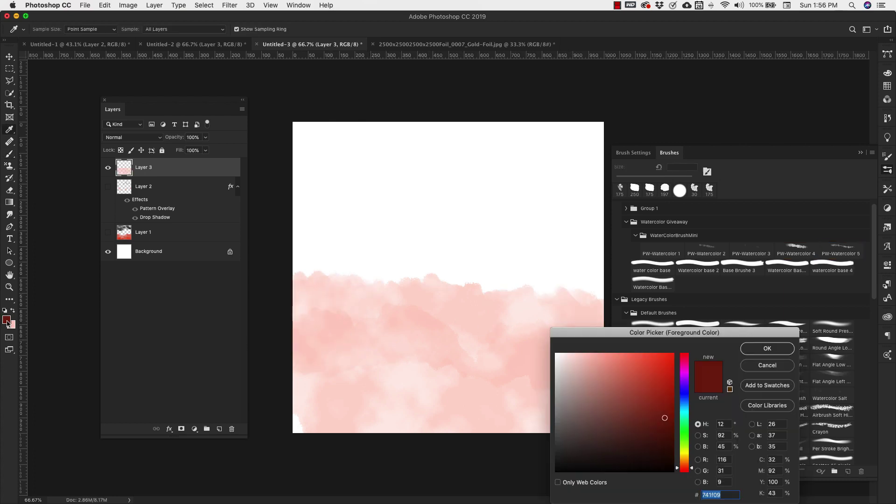
click(11, 324)
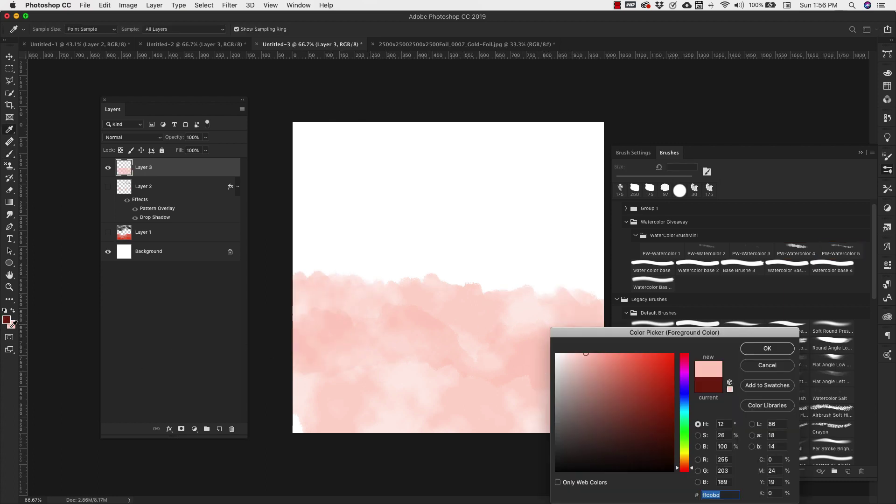
click(384, 409)
click(768, 348)
- Brush darker pink with PW-Watercolor 5 over the bottom and upper edge of the wash
key(b)
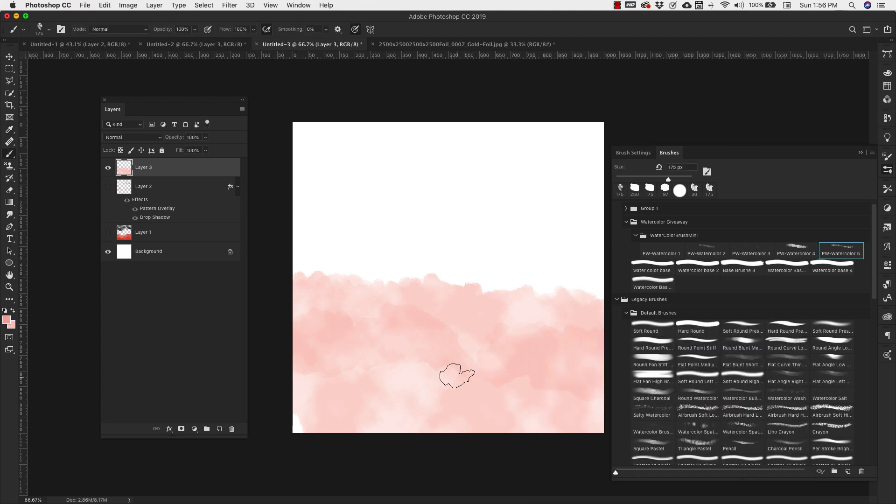
click(582, 372)
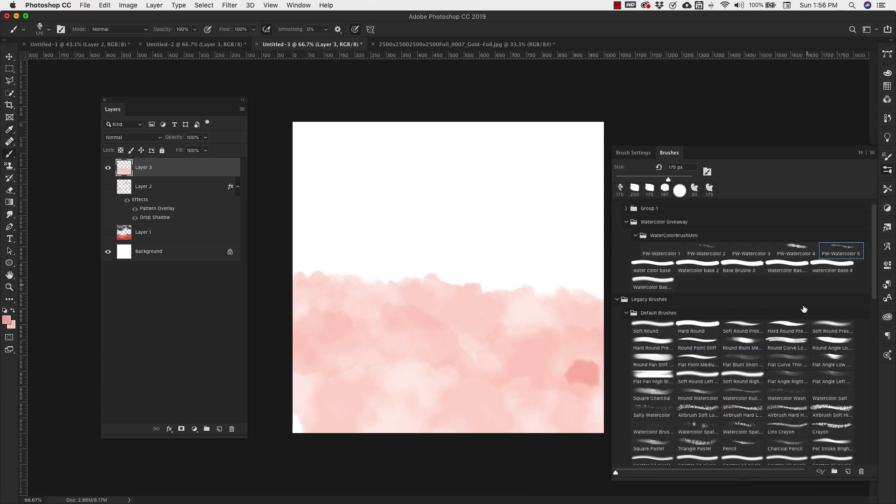
click(583, 404)
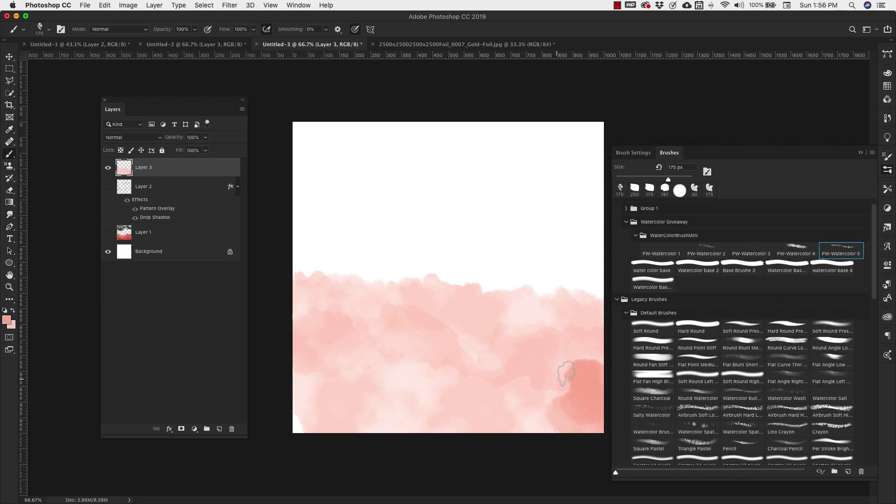
mouse_move(578, 398)
mouse_down()
mouse_move(569, 427)
mouse_move(562, 378)
mouse_move(541, 373)
mouse_move(533, 403)
mouse_move(515, 419)
mouse_move(490, 396)
mouse_move(530, 398)
mouse_move(541, 420)
mouse_move(521, 414)
mouse_move(496, 375)
mouse_move(446, 379)
mouse_move(399, 361)
mouse_move(343, 357)
mouse_move(309, 363)
mouse_move(321, 375)
mouse_move(442, 388)
mouse_move(497, 412)
mouse_move(456, 422)
mouse_move(385, 399)
mouse_move(340, 408)
mouse_move(322, 418)
mouse_up()
mouse_move(560, 349)
mouse_down()
mouse_move(393, 316)
mouse_move(315, 322)
mouse_move(408, 304)
mouse_move(586, 323)
mouse_move(570, 389)
mouse_move(432, 365)
mouse_move(316, 406)
mouse_up()
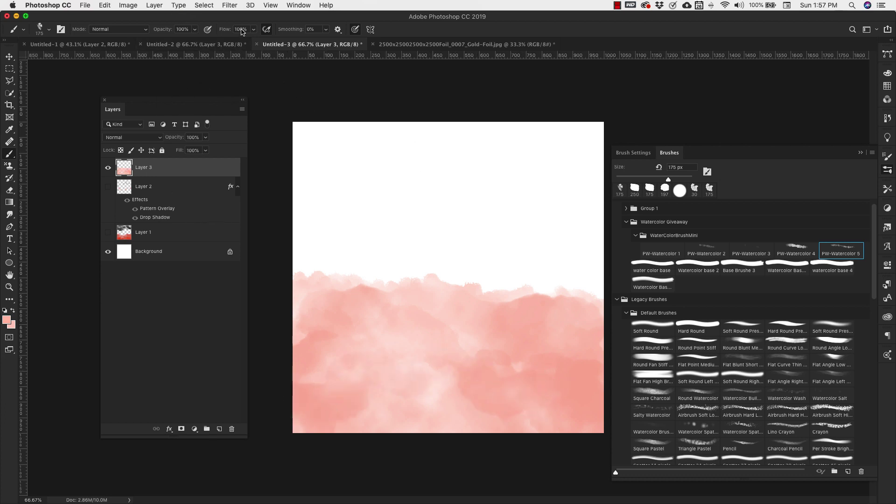
- Make a Color Range selection sampling the pink, subtracting from the sample, with Fuzziness lowered to 21
click(205, 6)
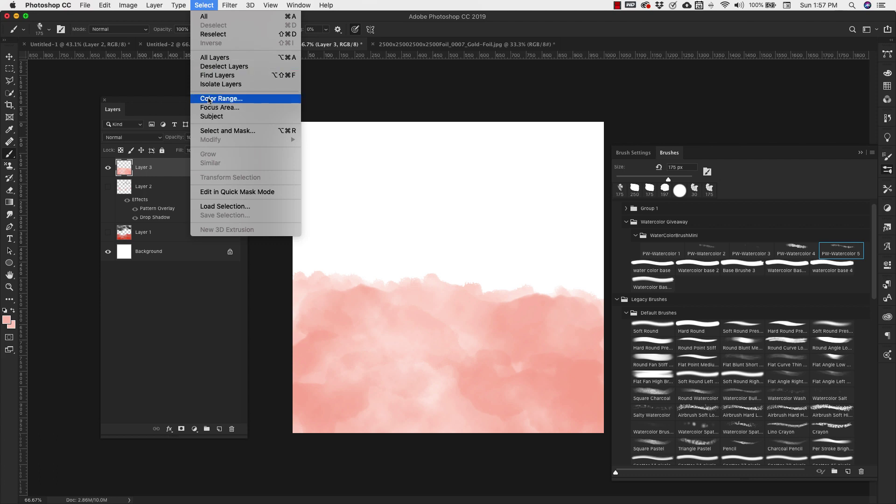
click(285, 99)
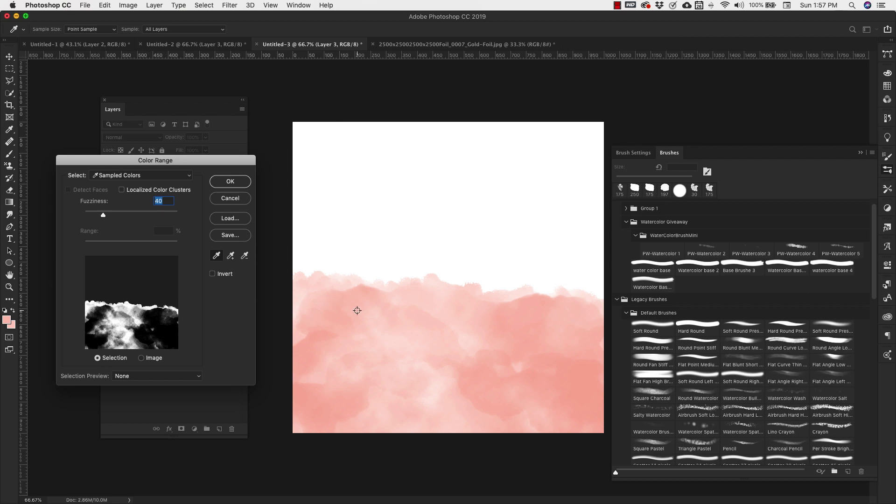
click(355, 278)
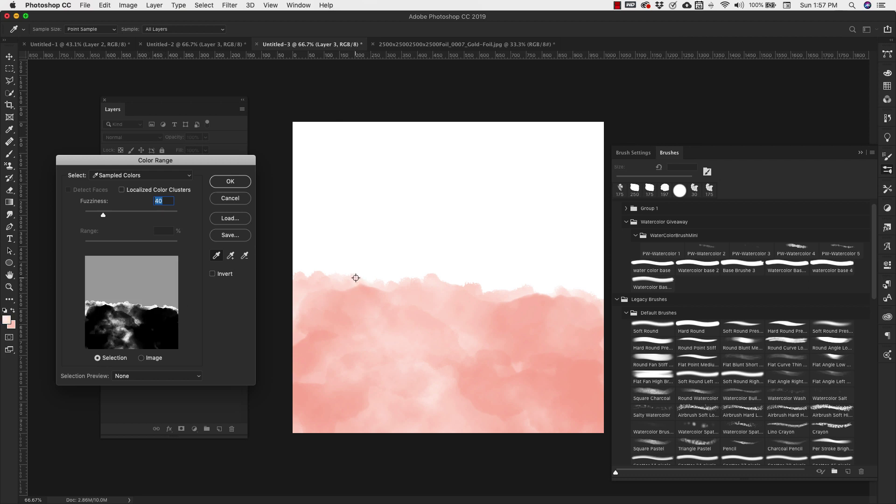
key(alt)
drag(103, 217, 94, 218)
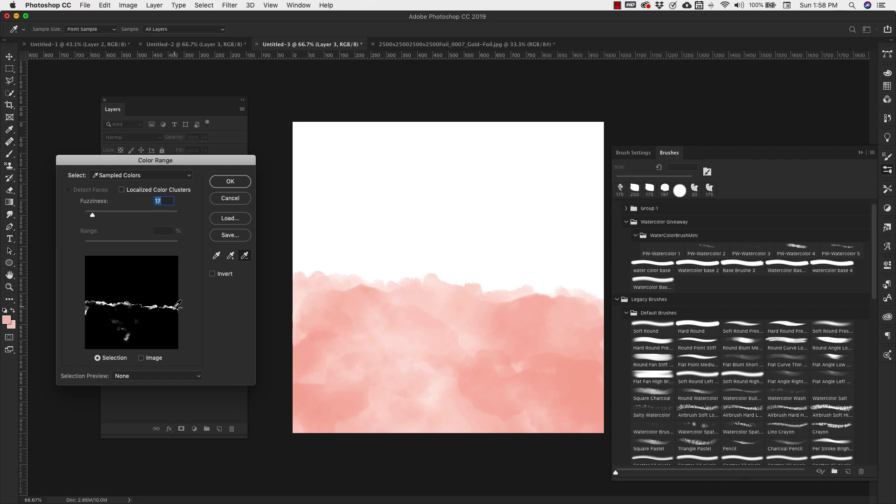
click(226, 182)
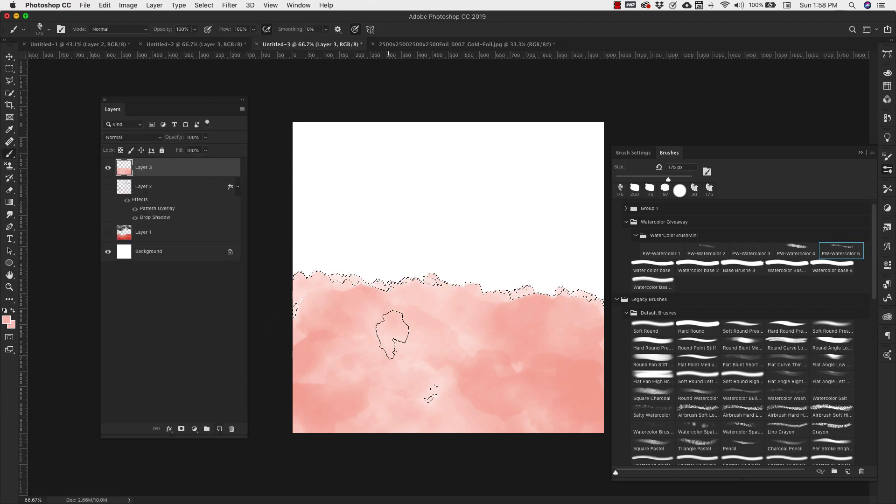
- Add Layer 4 and set up a hard round brush with foreground colour dd907e
click(219, 431)
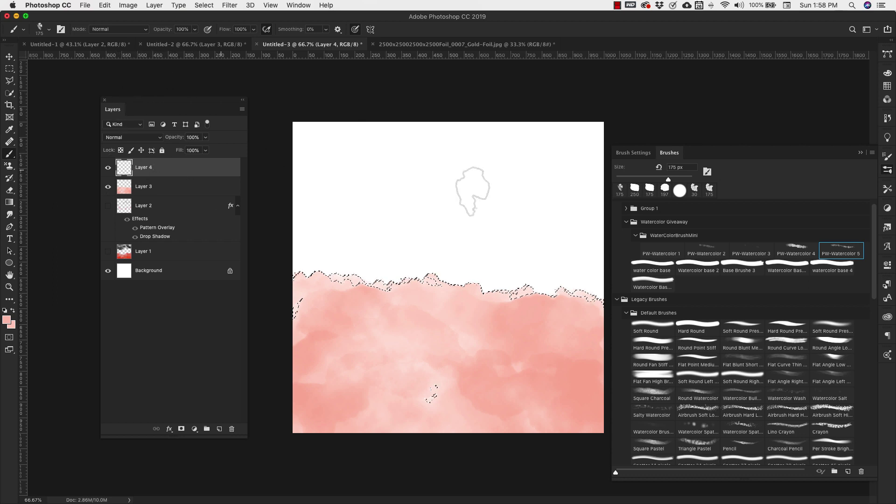
click(698, 328)
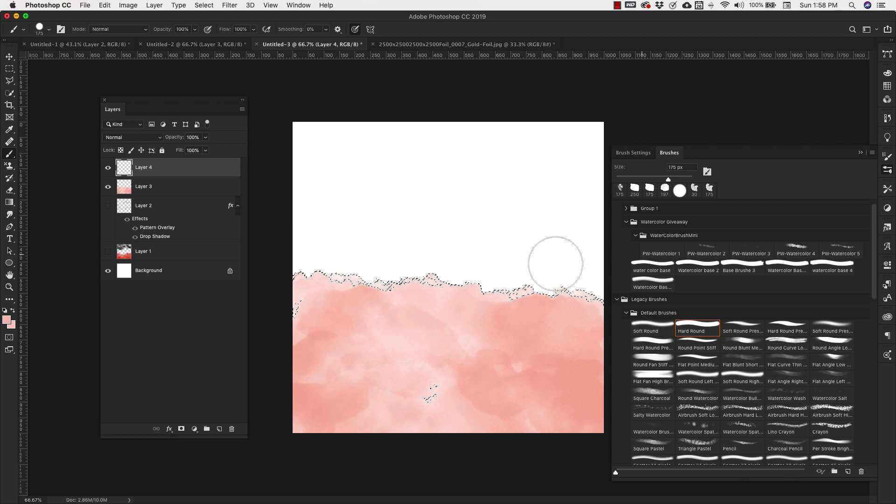
click(6, 321)
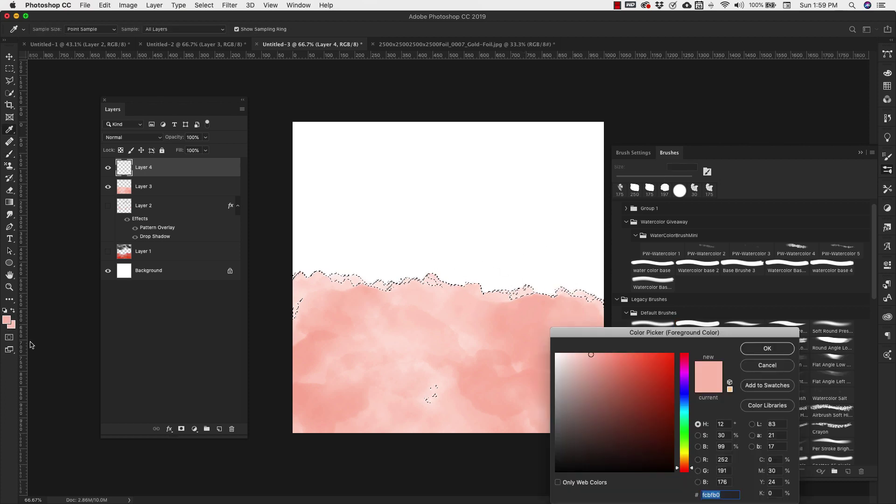
drag(594, 356, 607, 368)
click(767, 348)
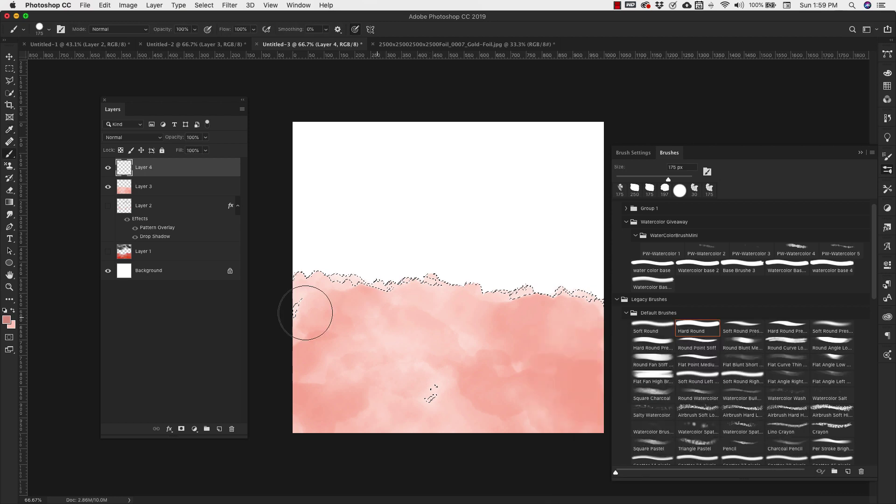
- Paint the dd907e band along the selected wash edge, deselect, and compare it with the wash hidden and shown
mouse_move(322, 279)
mouse_down()
mouse_move(468, 289)
mouse_move(434, 281)
mouse_move(450, 278)
mouse_move(568, 294)
mouse_up()
click(107, 187)
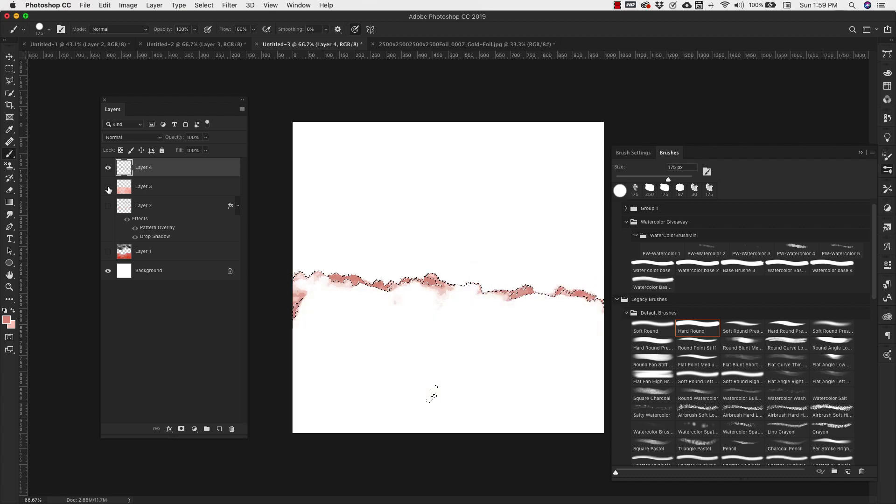
click(108, 187)
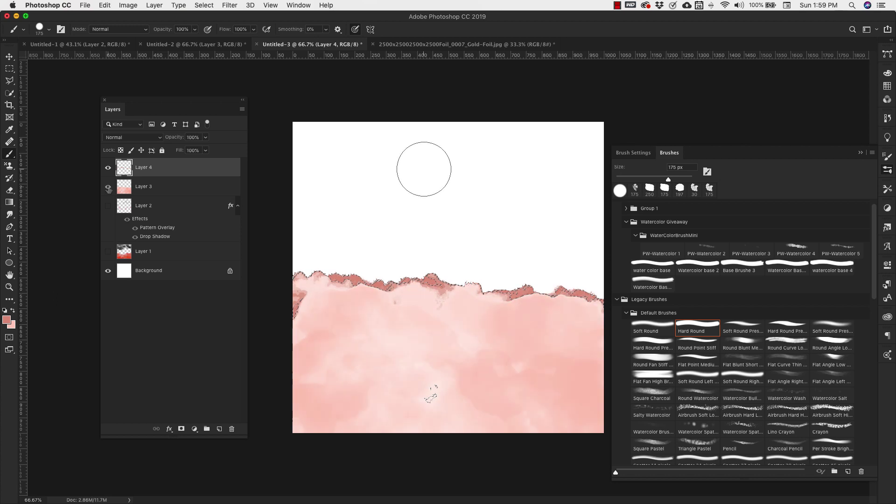
key(super+d)
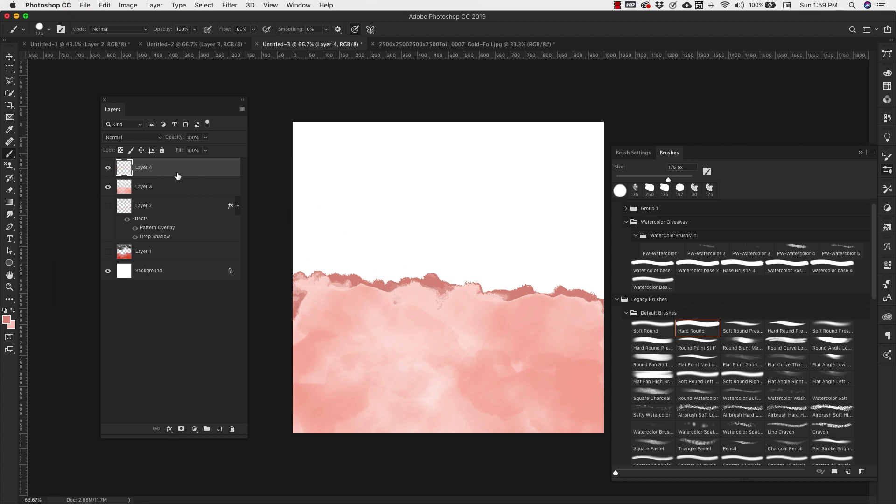
click(107, 189)
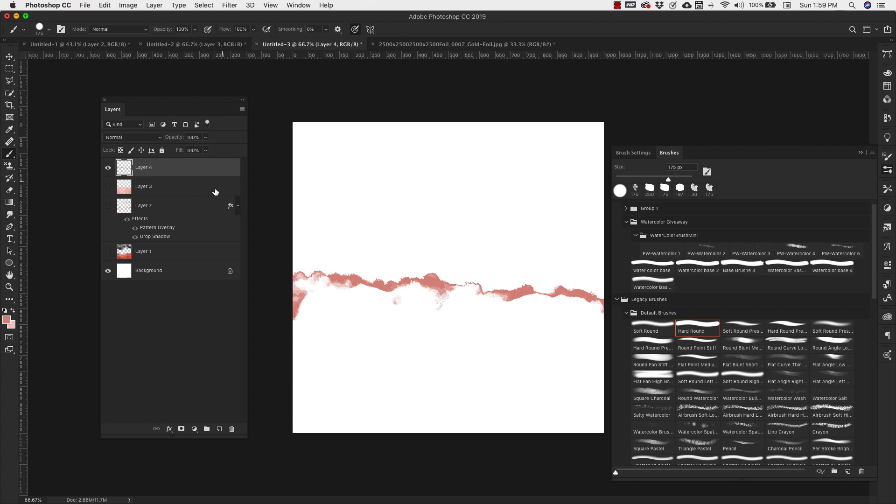
click(108, 187)
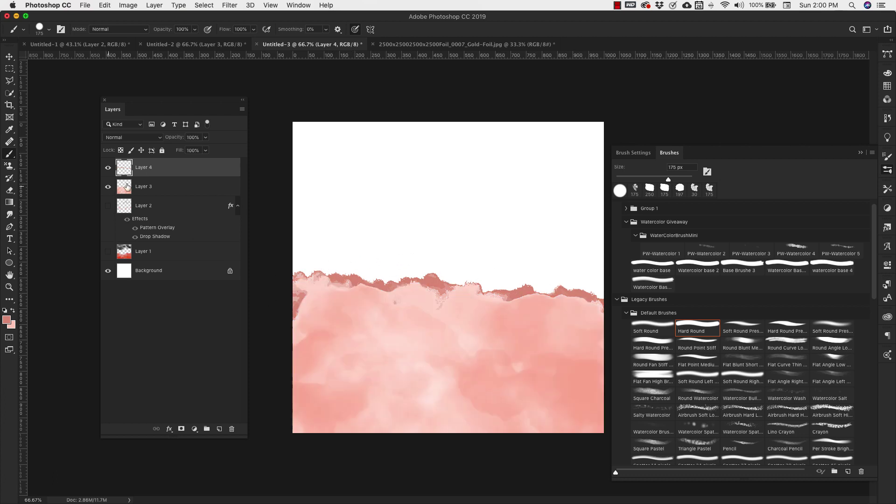
- Give Layer 4 a gold-foil Pattern Overlay at 50% scale, repositioned within the edge
double_click(203, 171)
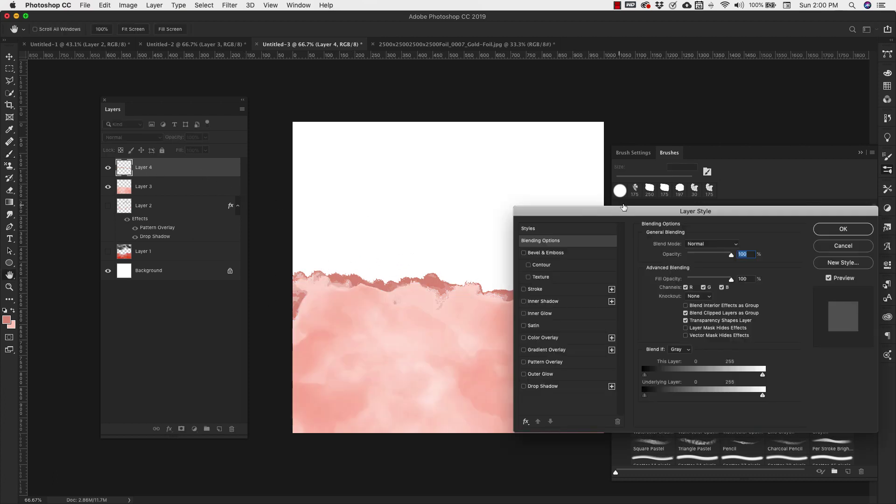
drag(625, 210, 573, 130)
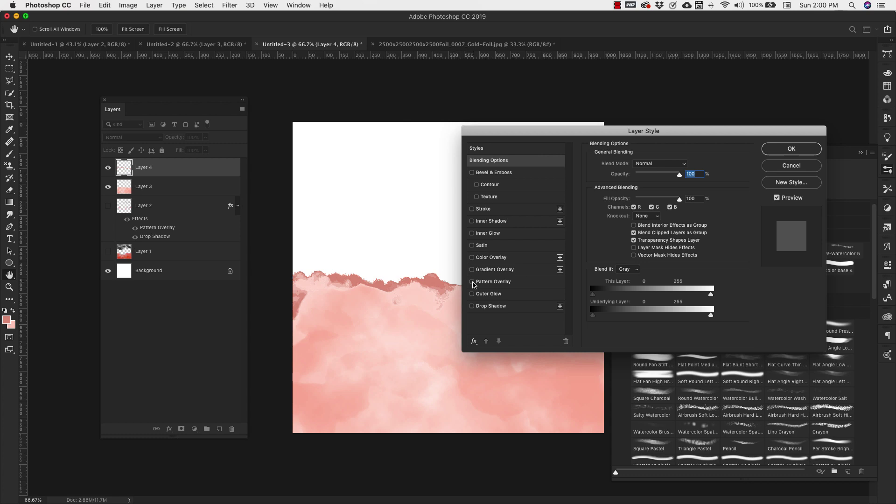
click(473, 281)
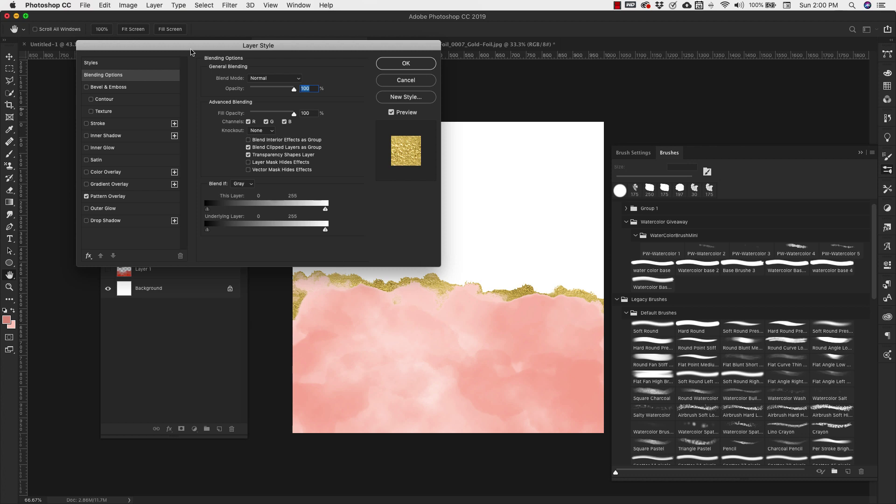
click(100, 198)
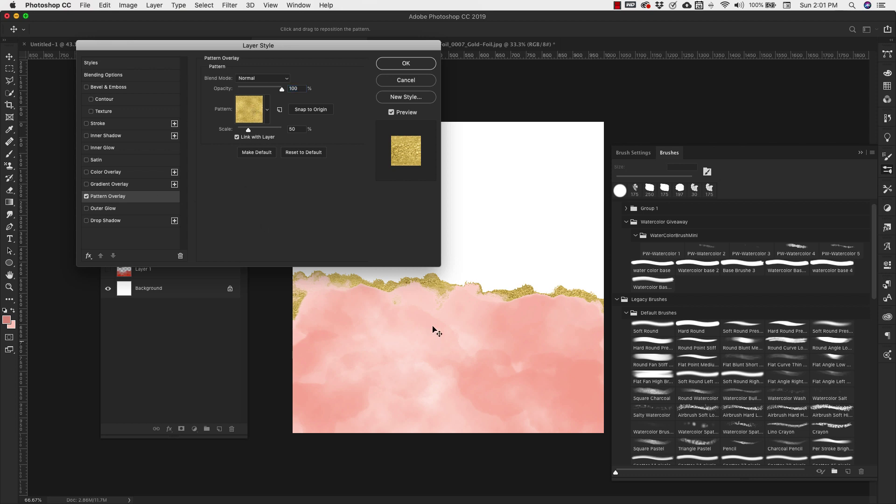
drag(434, 330, 416, 326)
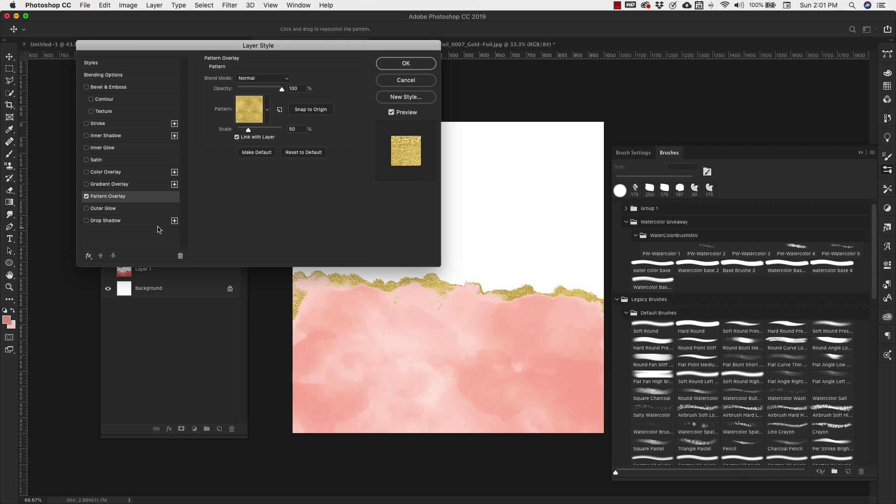
- Enable a Drop Shadow with 1 px size and 40% opacity
click(87, 221)
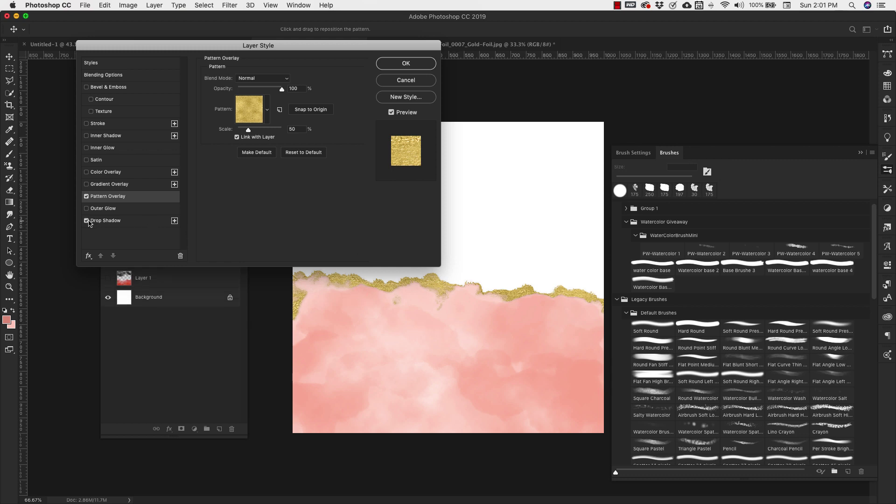
click(108, 222)
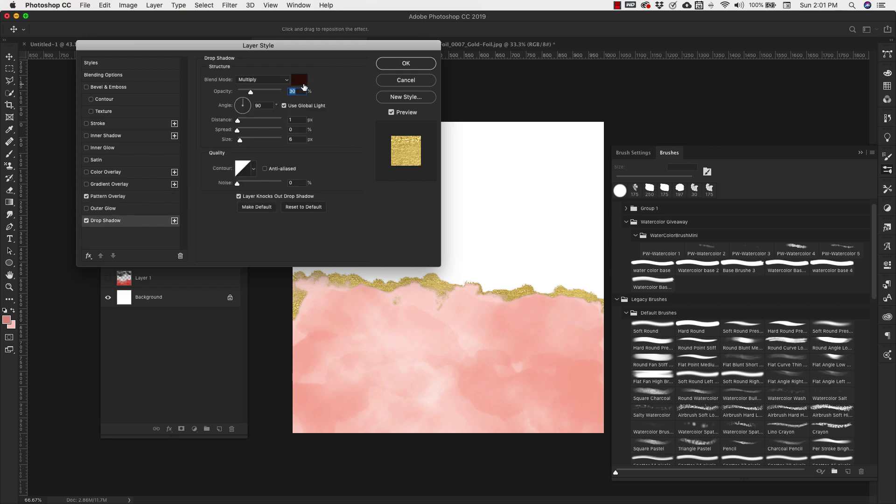
click(239, 140)
mouse_move(251, 94)
mouse_down()
mouse_move(263, 93)
mouse_move(253, 93)
mouse_up()
- Set the shadow colour to dark red 4f1606 and apply the layer style
click(300, 82)
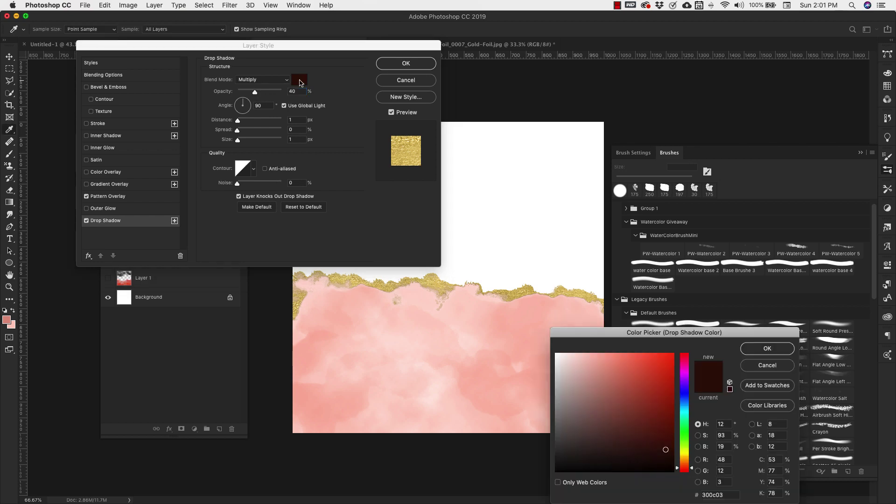
click(667, 424)
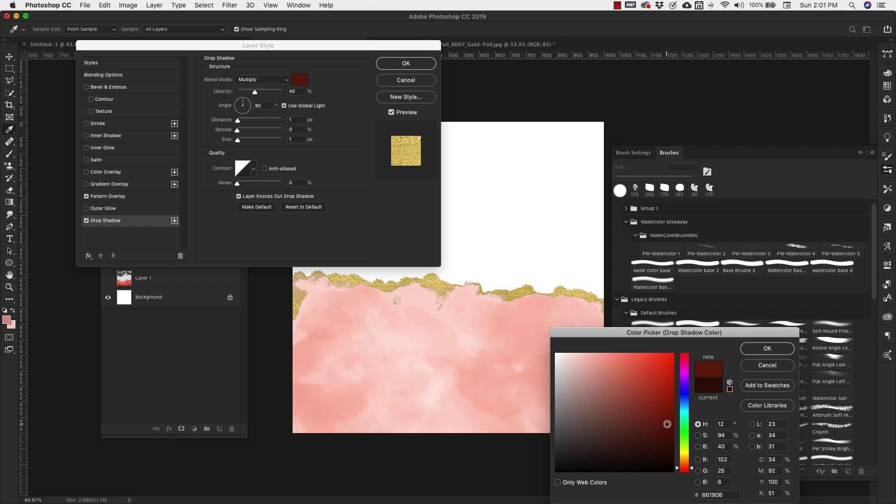
click(632, 389)
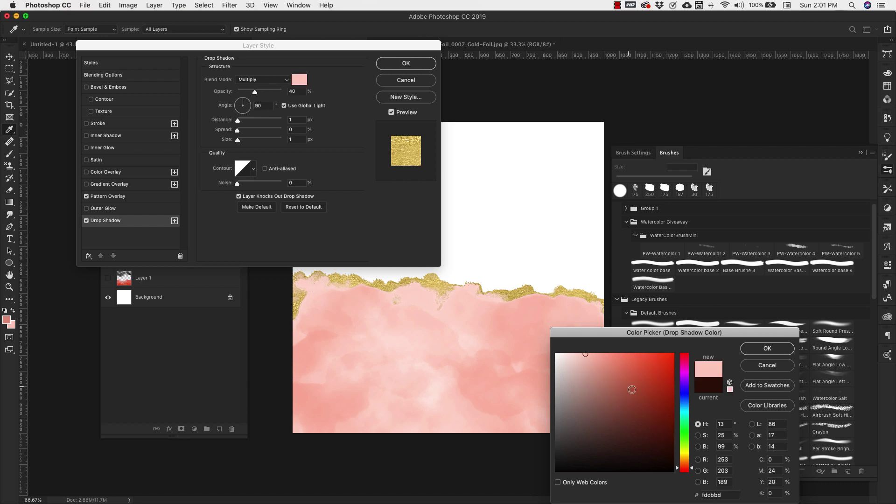
click(663, 412)
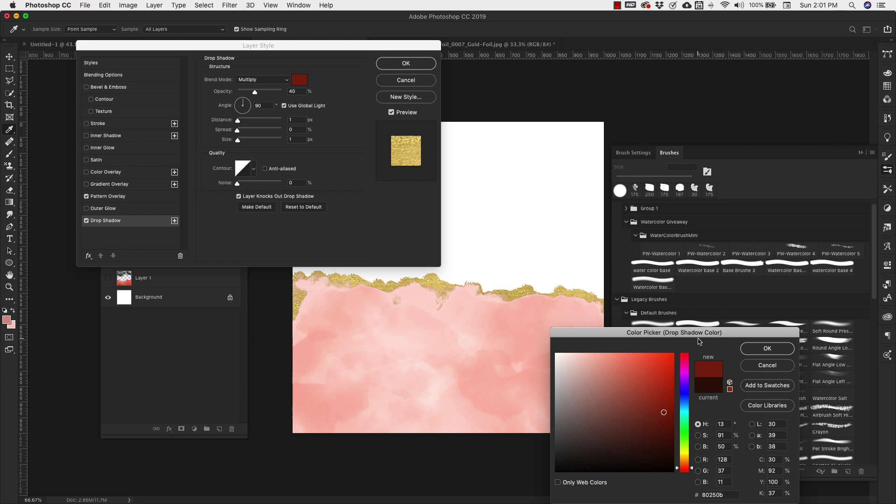
key(Return)
click(300, 79)
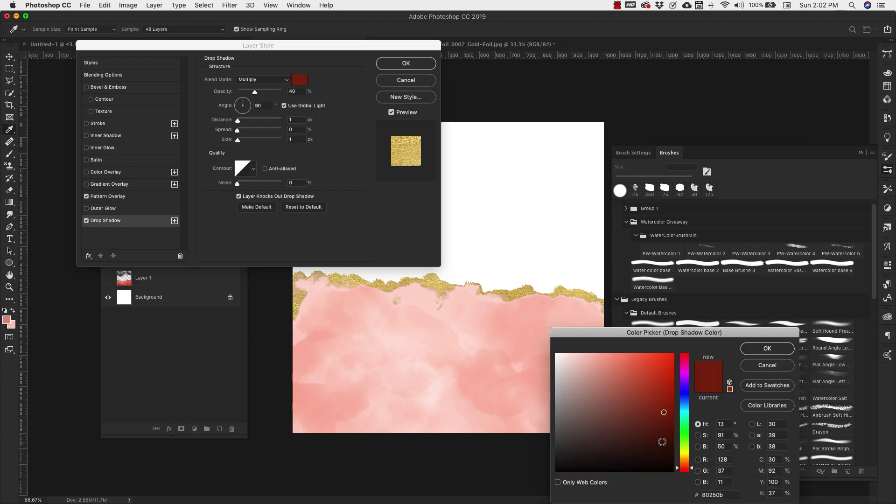
click(665, 435)
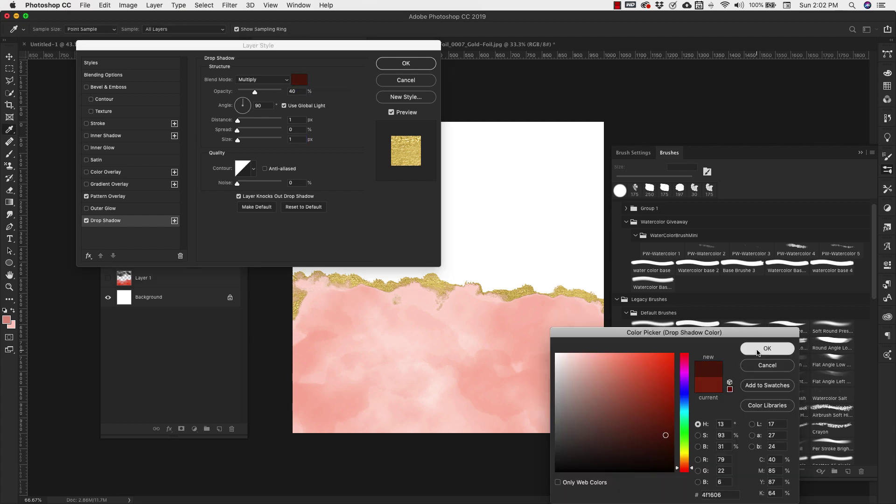
click(757, 353)
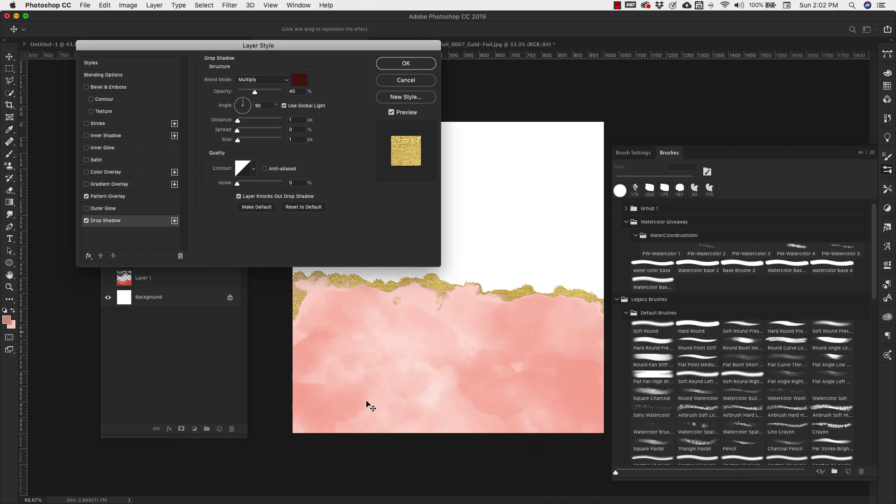
click(411, 66)
- Fill the Background layer with coral red e16a4d, then return to Layer 4
key(alt+bracketleft)
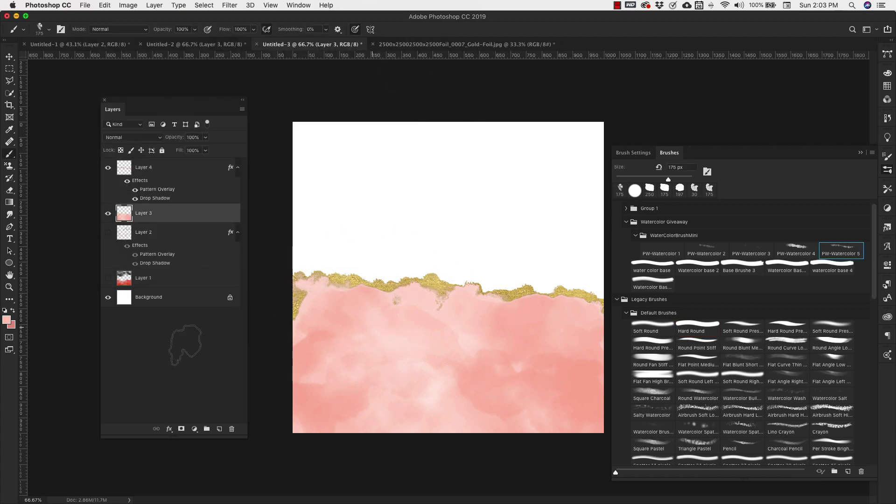
click(174, 304)
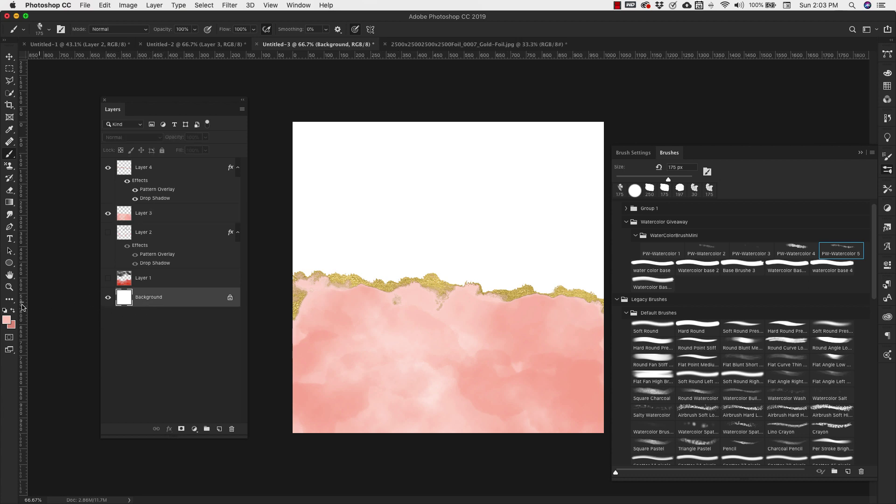
click(13, 325)
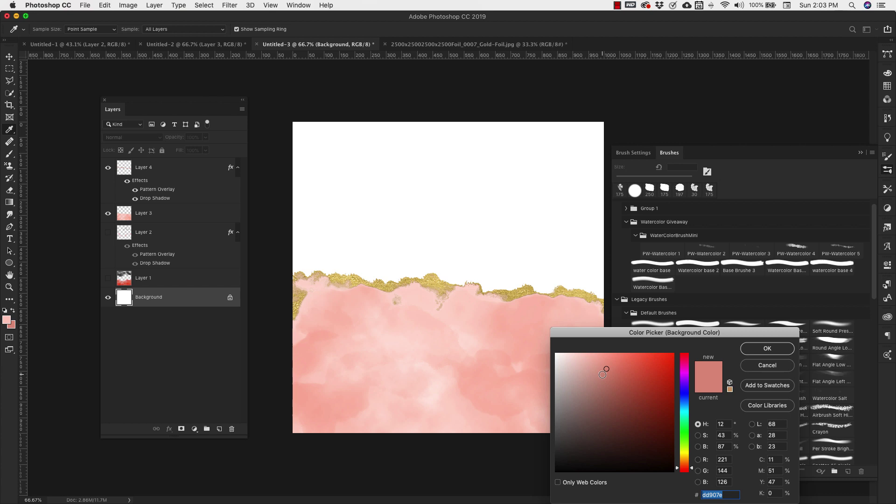
click(633, 367)
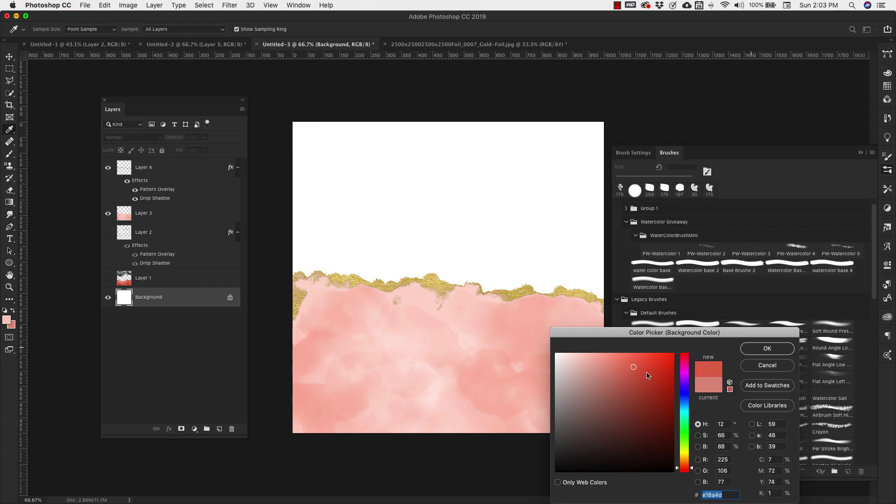
click(753, 350)
key(b)
key(super+BackSpace)
key(alt+period)
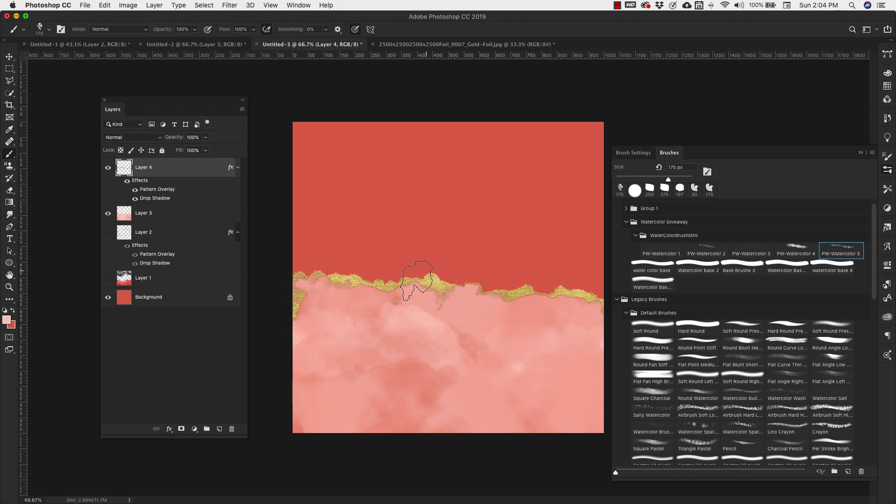
- Reopen Layer 4's Pattern Overlay and pick a different gold-foil pattern
double_click(181, 191)
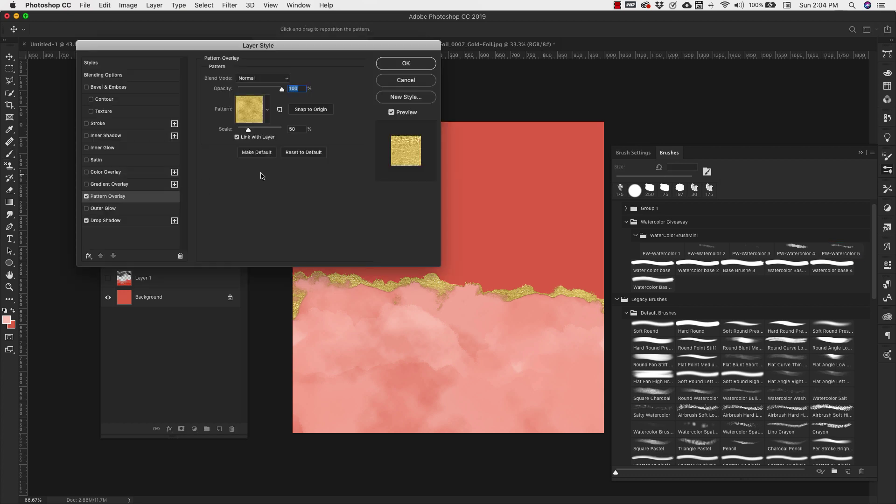
click(268, 109)
click(279, 135)
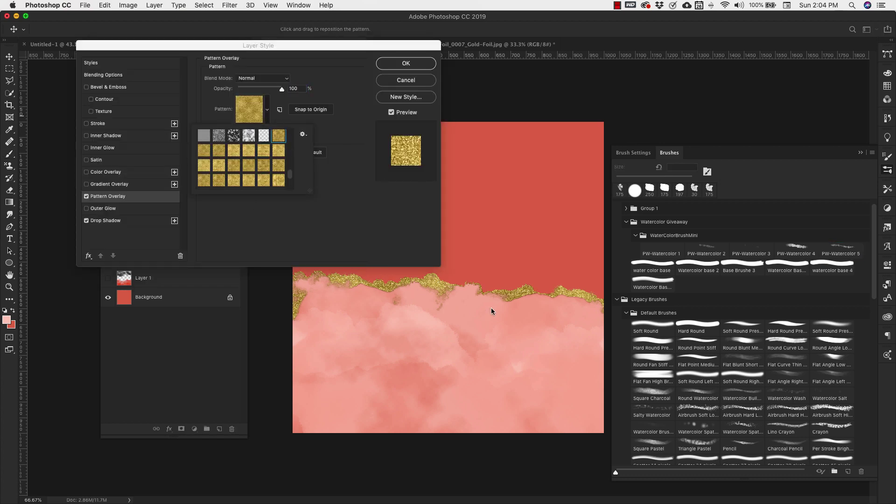